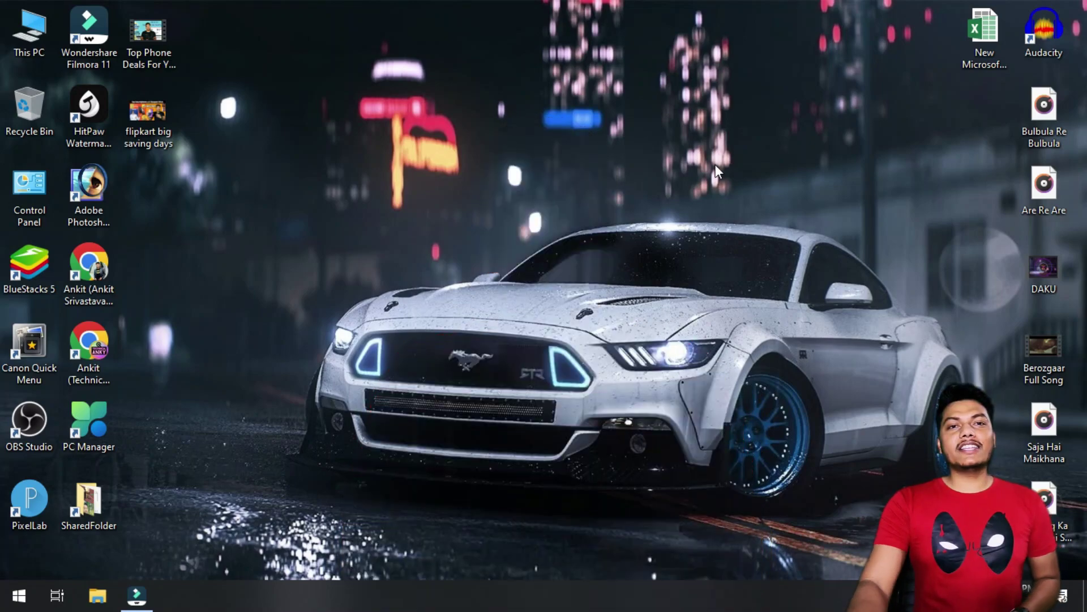
# Open the Startup apps page in the Apps section of Windows Settings.
pyautogui.click(18, 595)
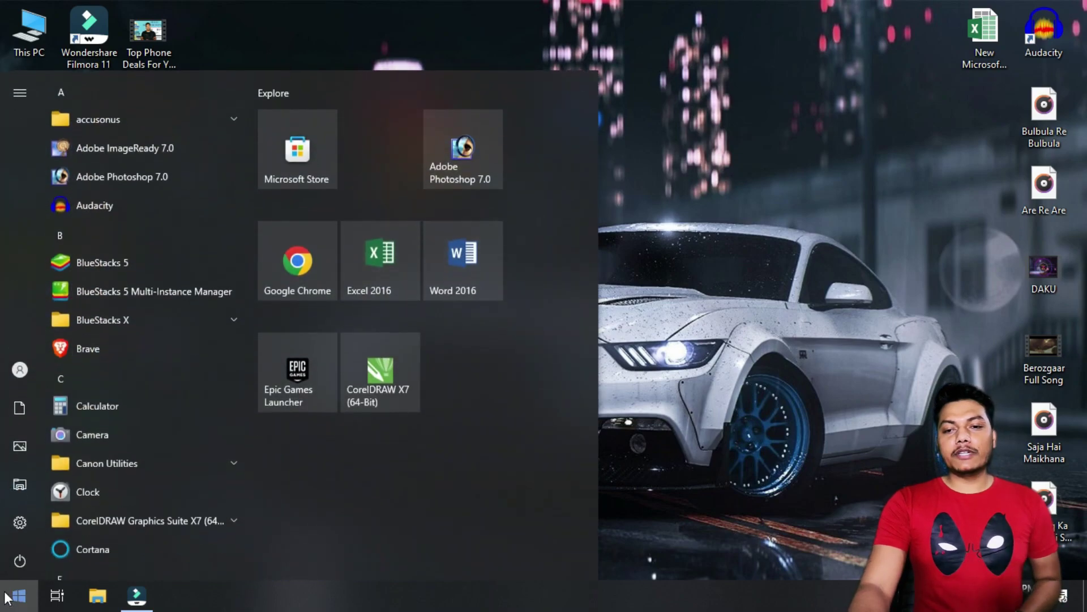
pyautogui.click(16, 520)
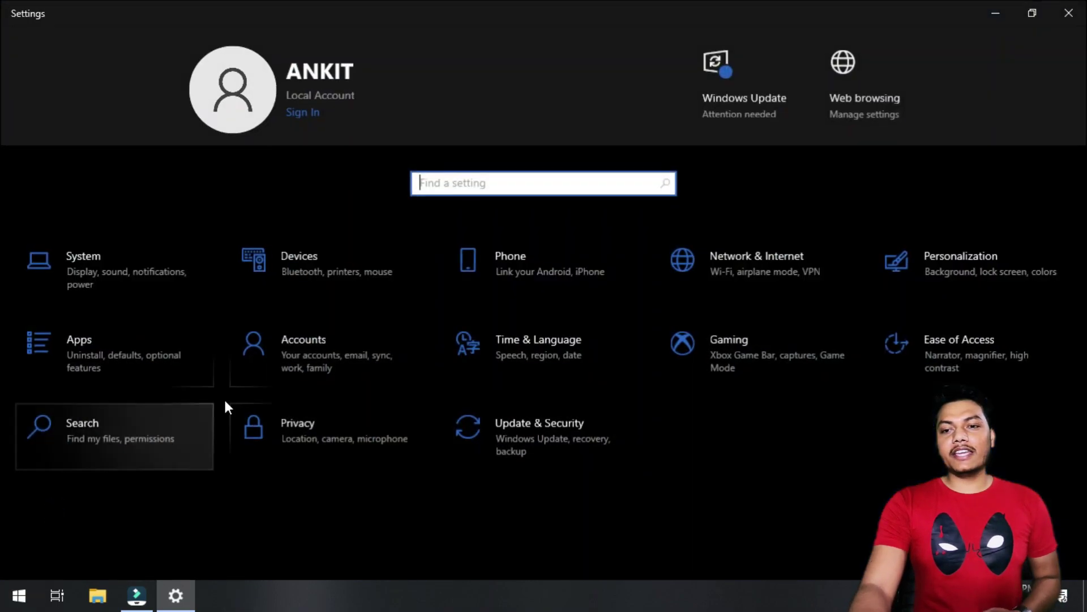
pyautogui.click(147, 359)
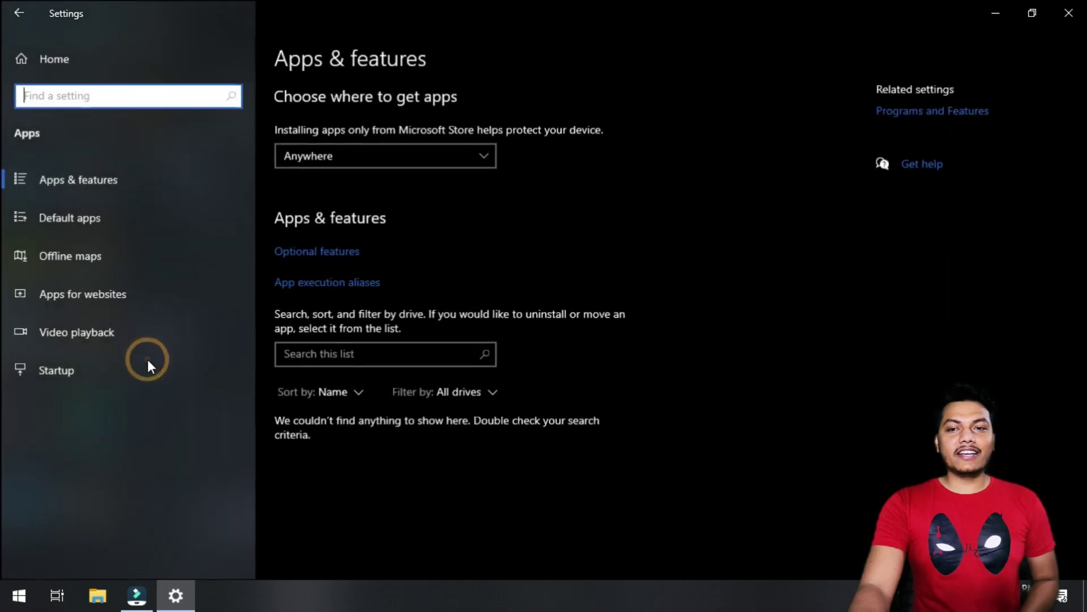
pyautogui.click(70, 370)
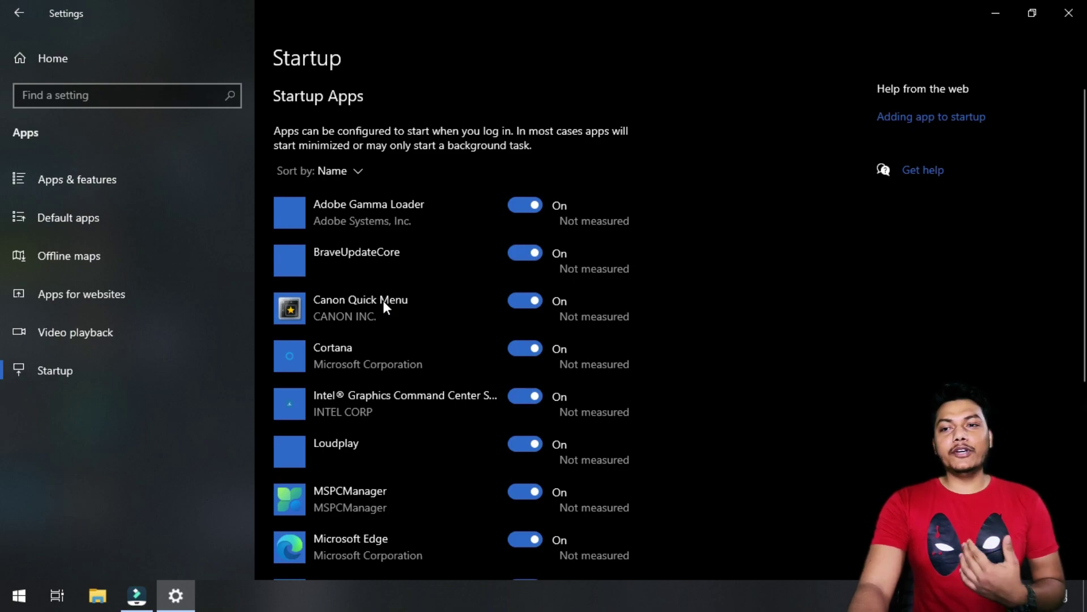
# Turn off automatic startup for Adobe Gamma Loader, BraveUpdateCore, Canon Quick Menu and Cortana.
pyautogui.click(526, 207)
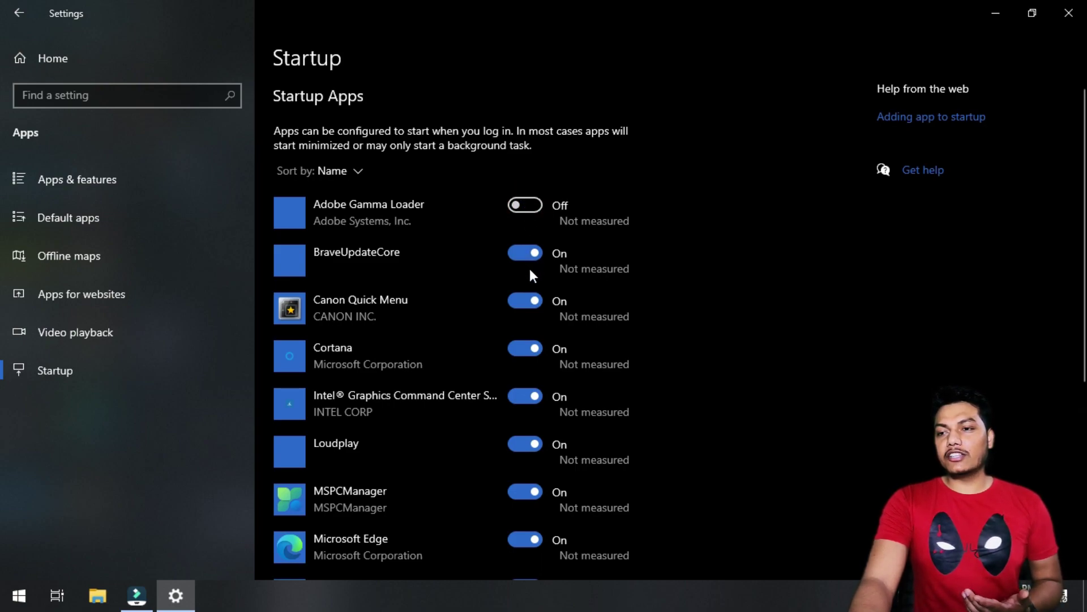
pyautogui.click(526, 250)
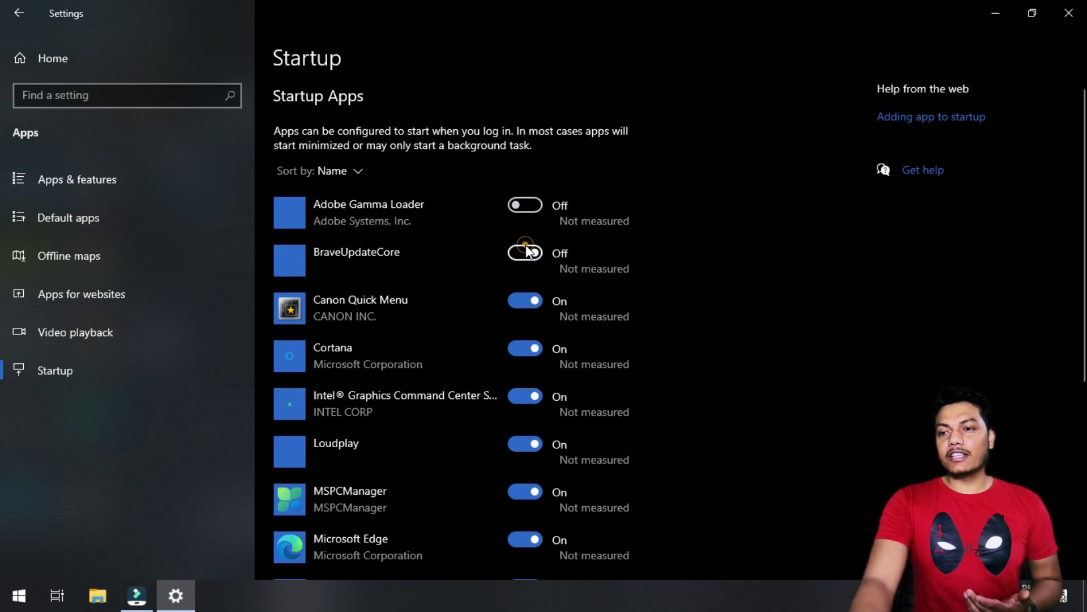
pyautogui.click(521, 304)
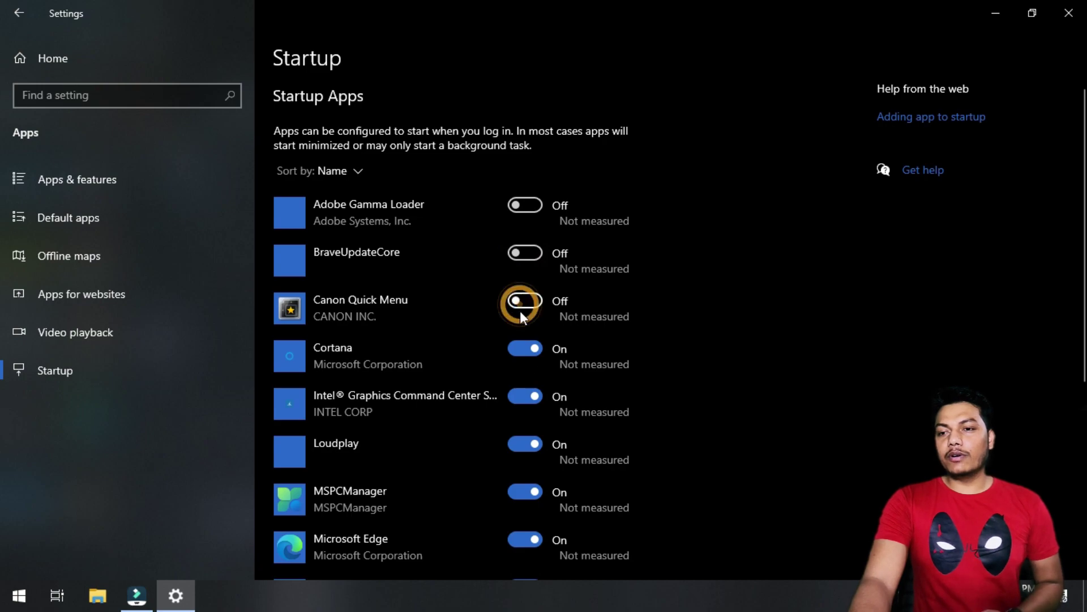
pyautogui.click(526, 349)
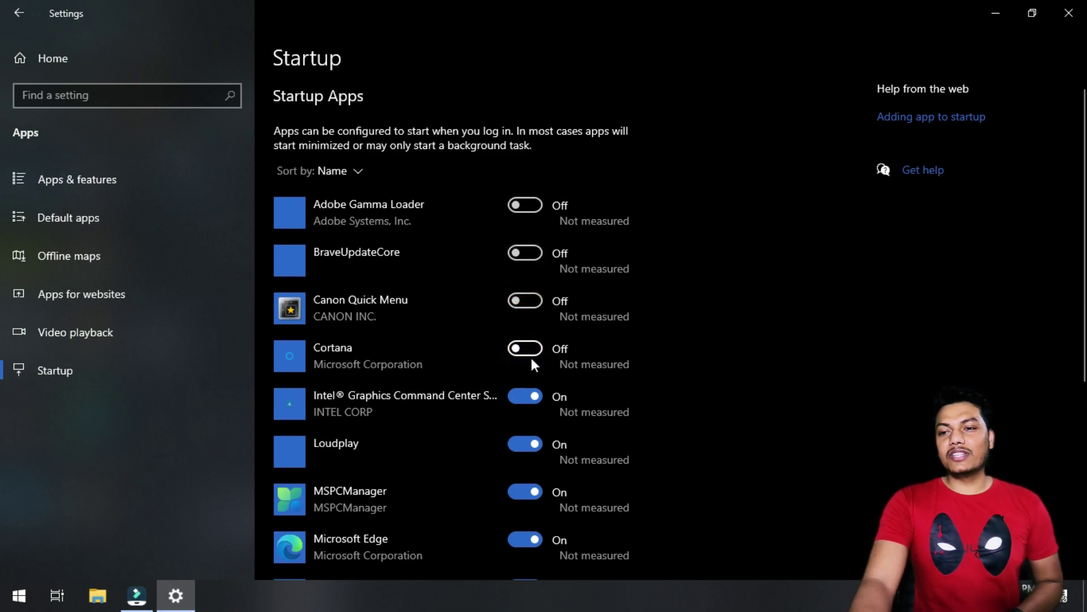
# Turn off automatic startup for Loudplay, MSPCManager, Microsoft Edge and Phone Link.
pyautogui.scroll(-5, 551, 380)
pyautogui.scroll(2, 550, 378)
pyautogui.scroll(1, 551, 388)
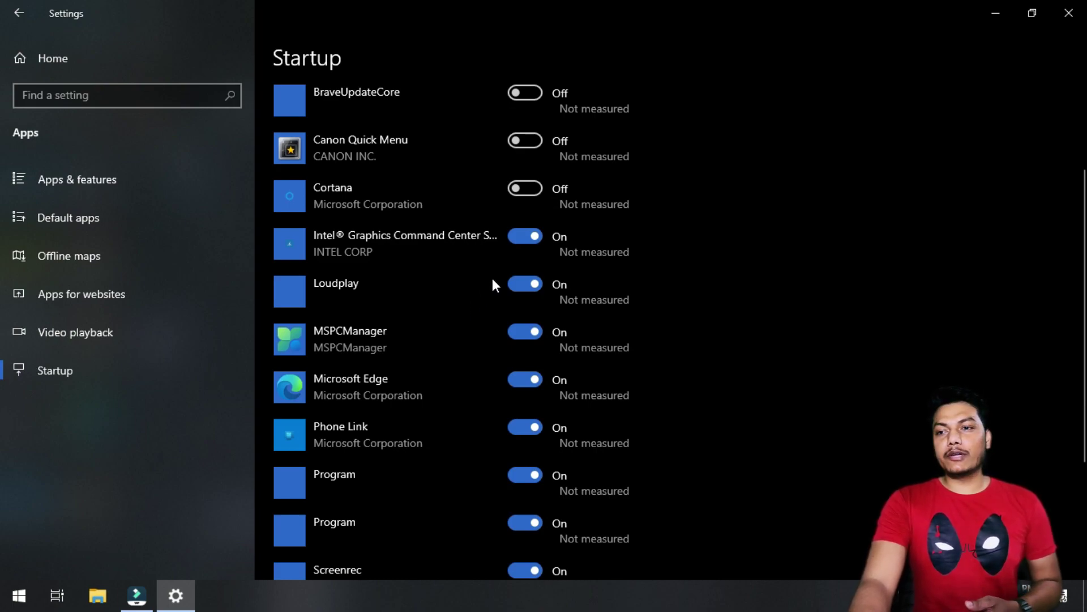
pyautogui.click(529, 286)
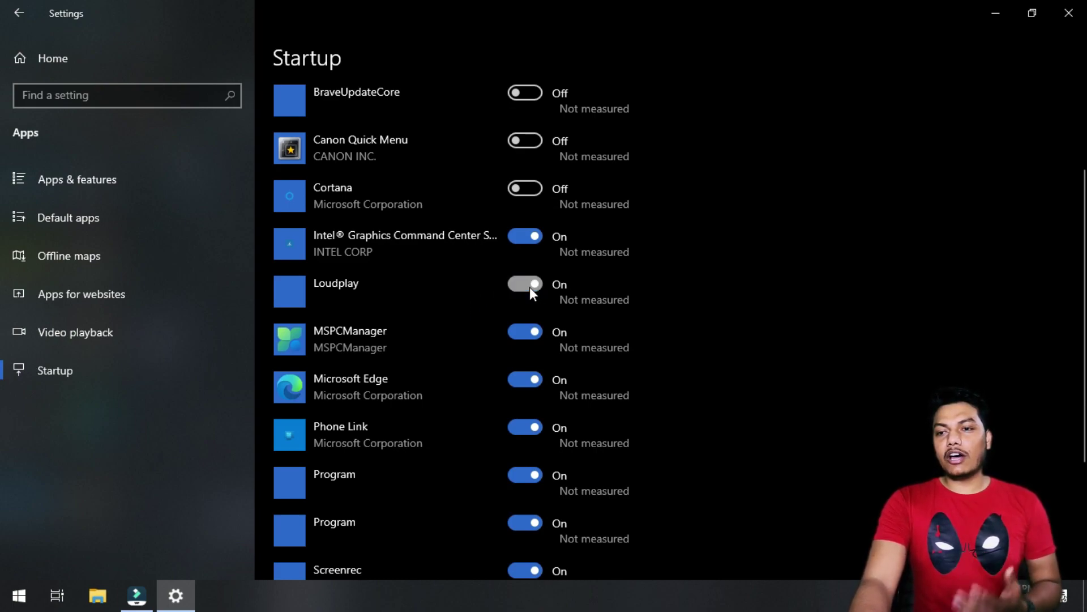
pyautogui.click(530, 325)
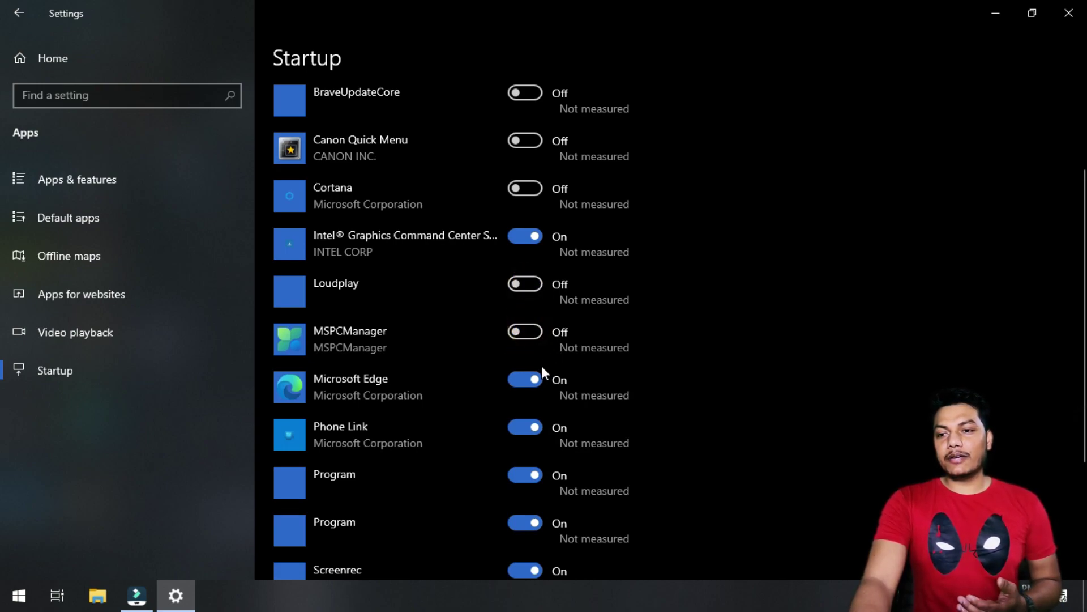
pyautogui.click(527, 387)
pyautogui.click(521, 431)
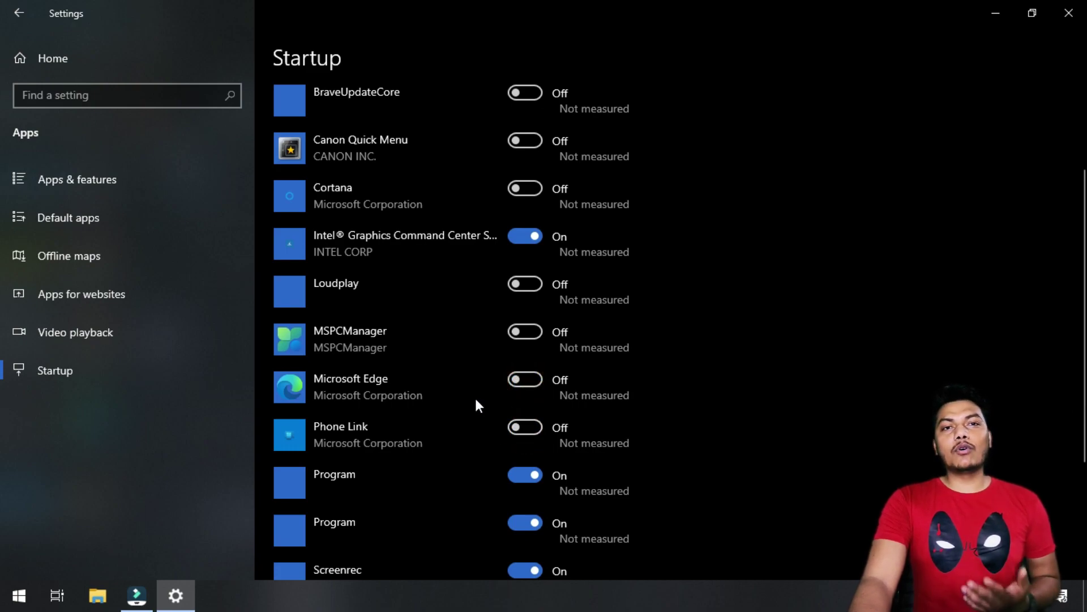
# Turn off automatic startup for both Program entries, Screenrec, Utweb and Wondershare Studio.
pyautogui.scroll(-4, 476, 403)
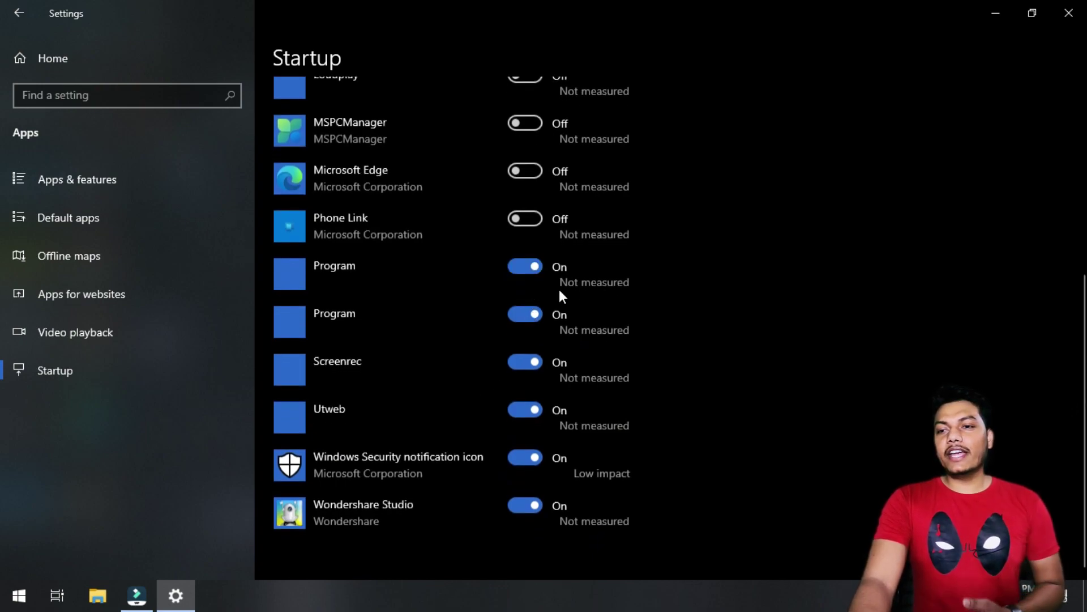
pyautogui.click(533, 269)
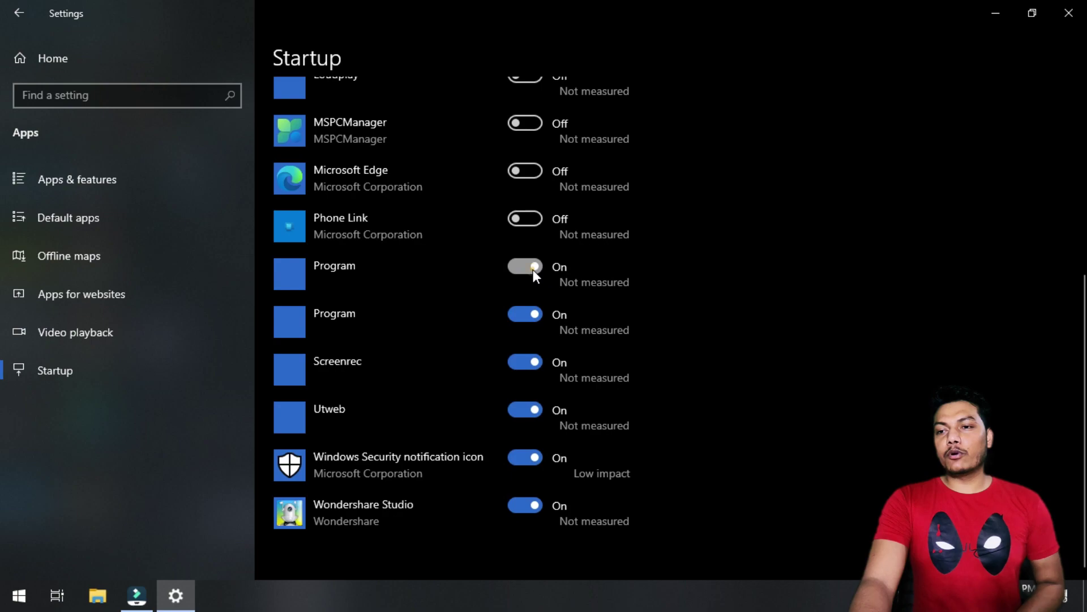
pyautogui.click(528, 312)
pyautogui.click(524, 365)
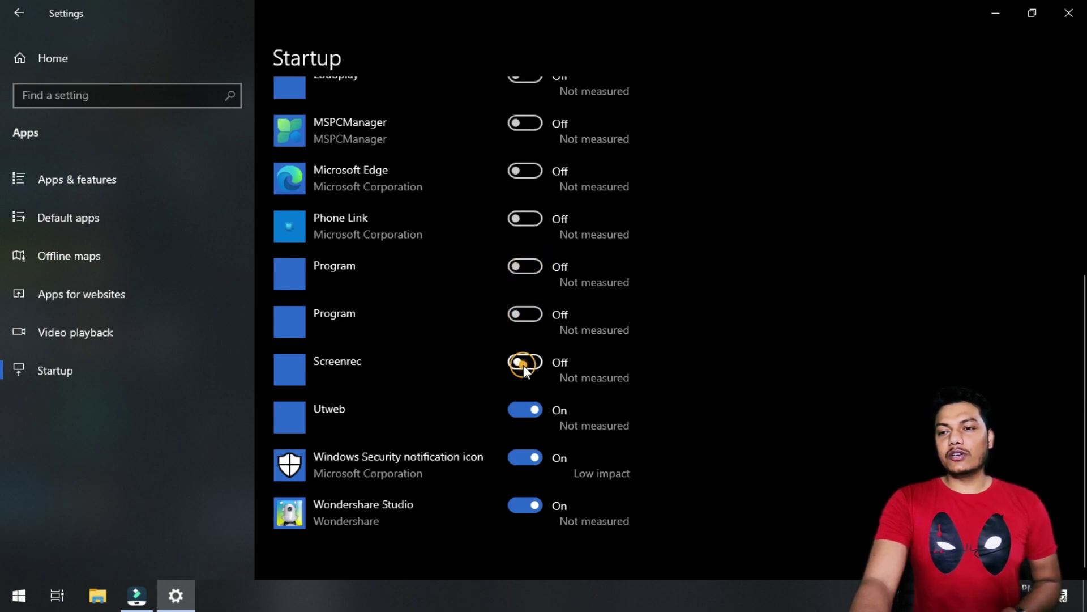
pyautogui.click(530, 401)
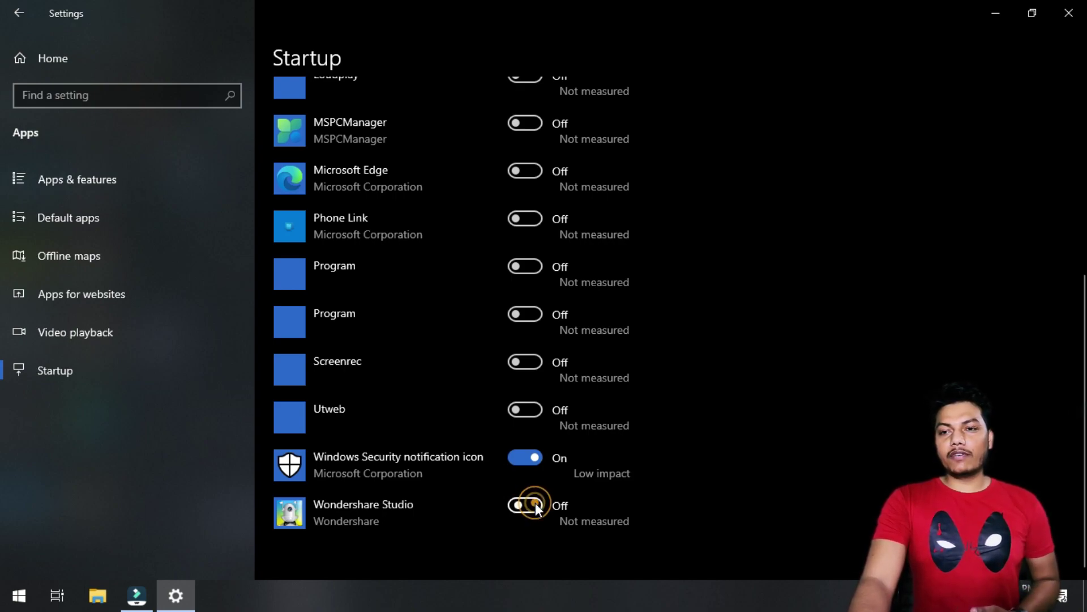
# Review the on/off states across the whole startup app list and close Settings.
pyautogui.scroll(6, 423, 394)
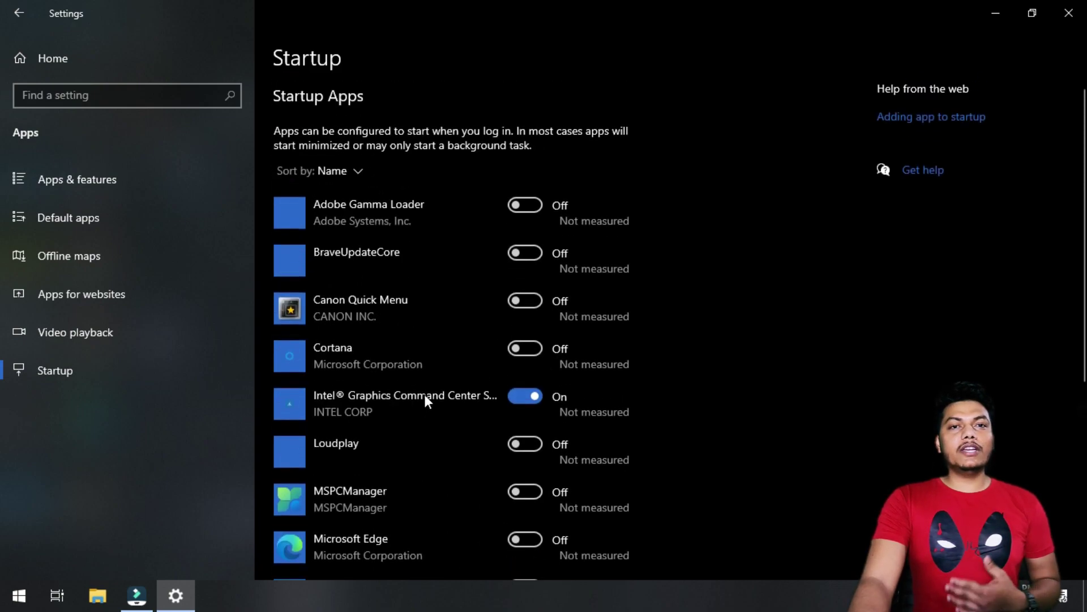
pyautogui.scroll(-6, 425, 394)
pyautogui.scroll(6, 424, 392)
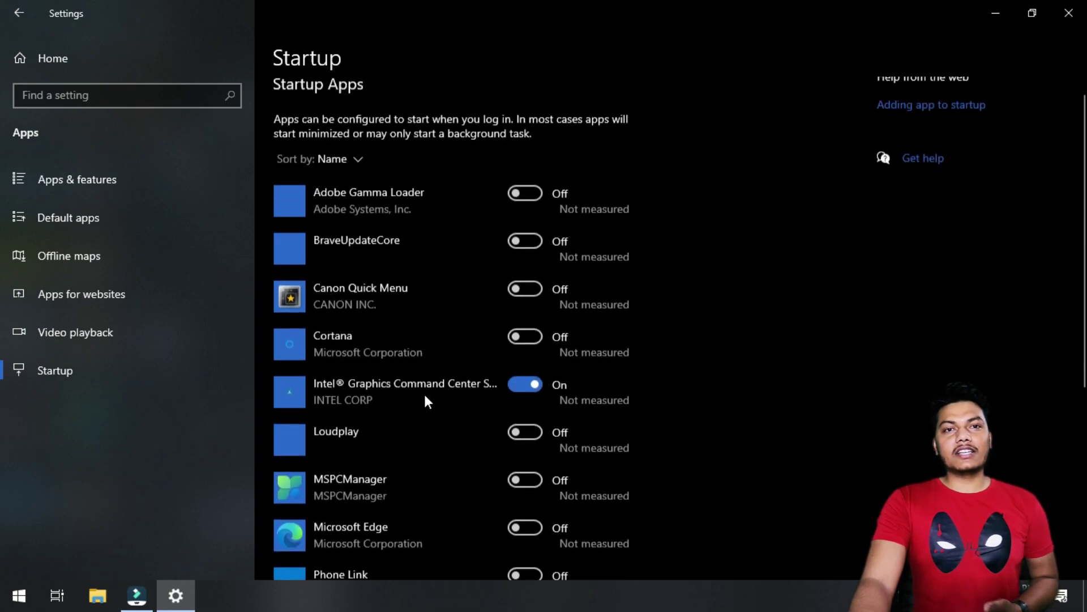
pyautogui.scroll(1, 424, 392)
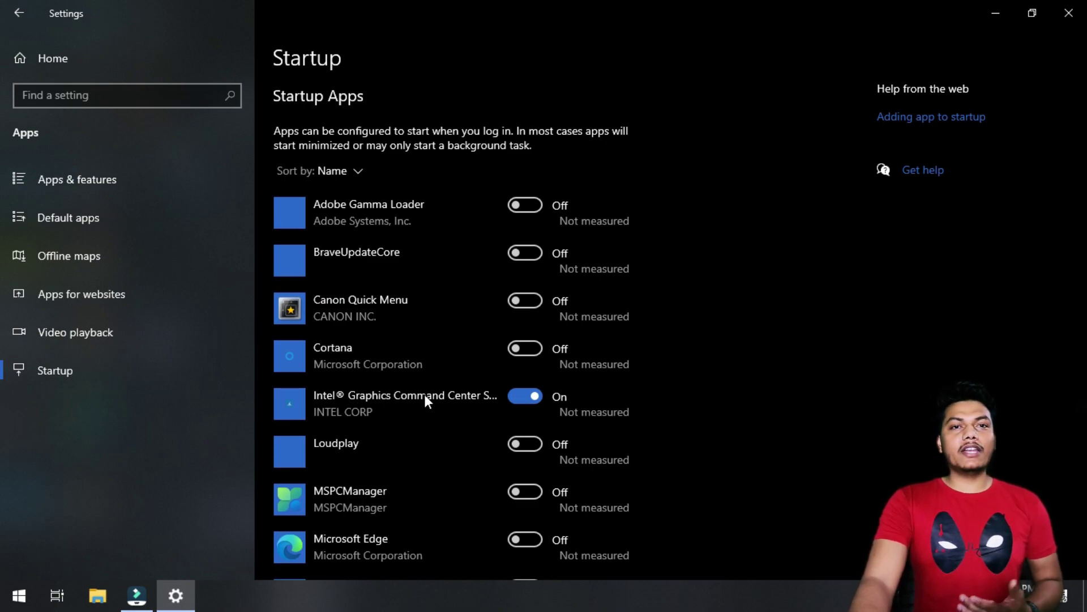
pyautogui.scroll(-5, 773, 332)
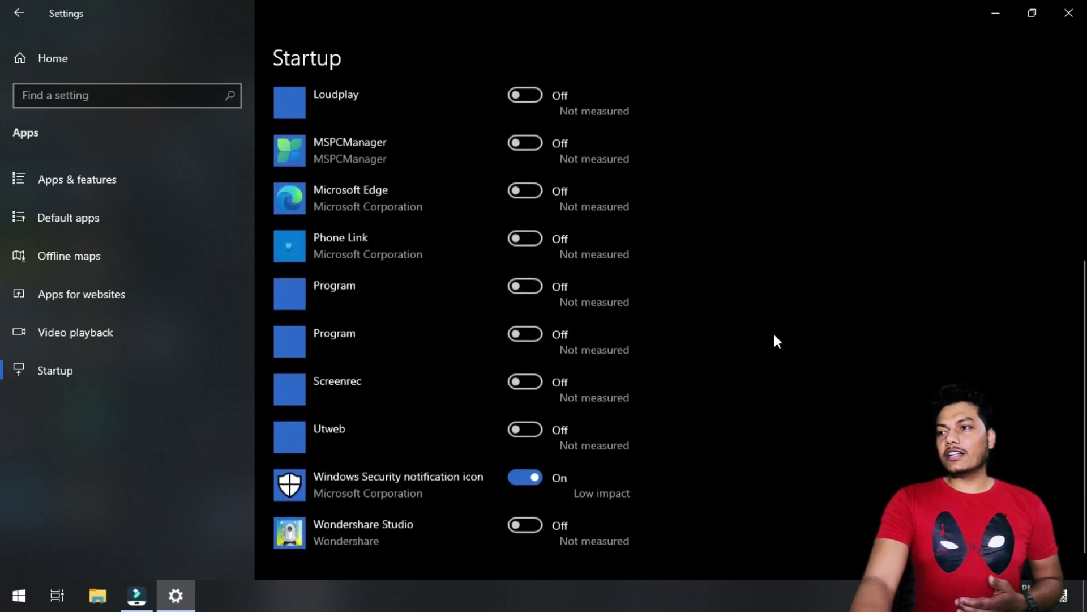
pyautogui.click(1069, 13)
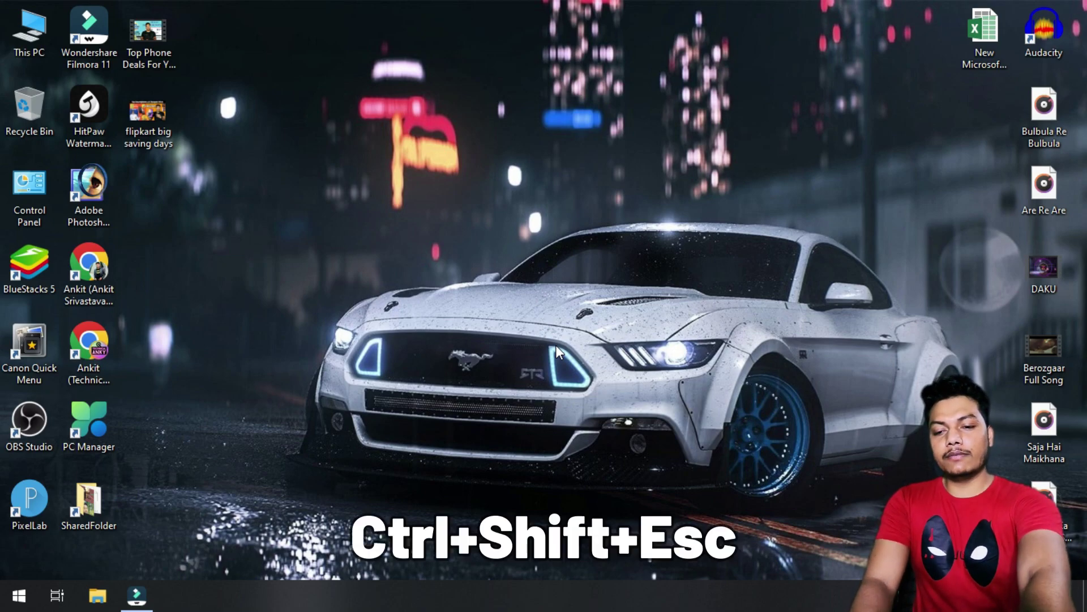
# Open Task Manager maximized and check the Intel Graphics Command Center and Windows Security notification entries among its startup apps.
pyautogui.hotkey('ctrl', 'shift', 'Escape')
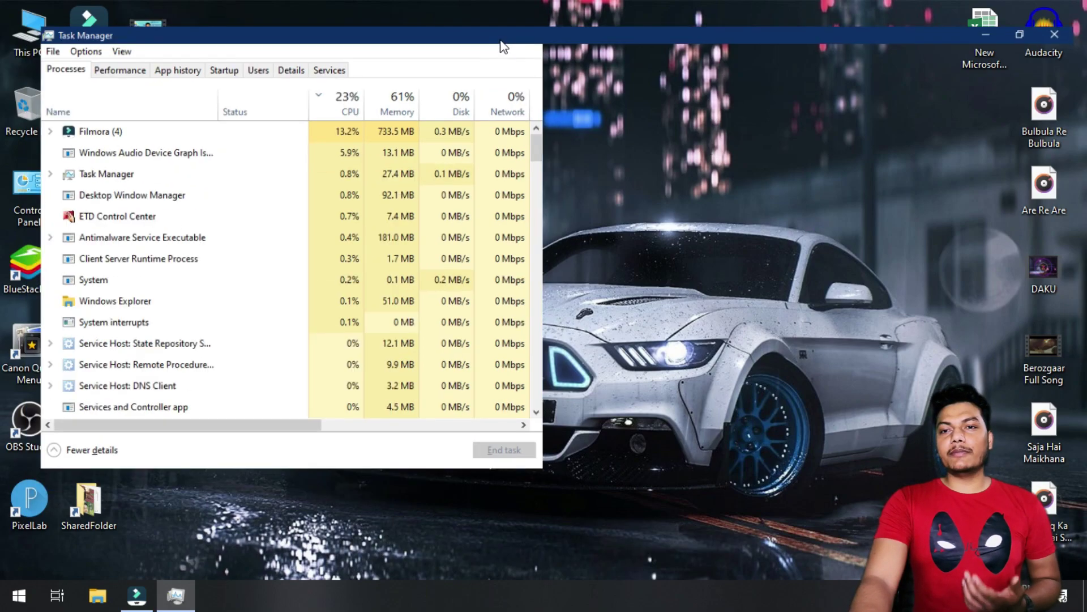
pyautogui.click(501, 35)
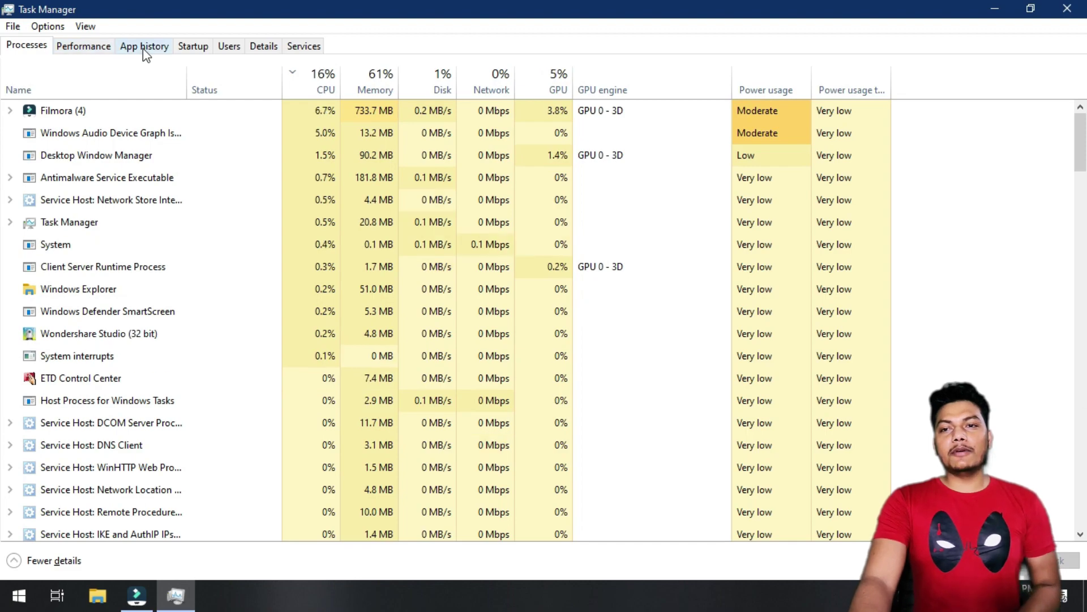
pyautogui.click(189, 50)
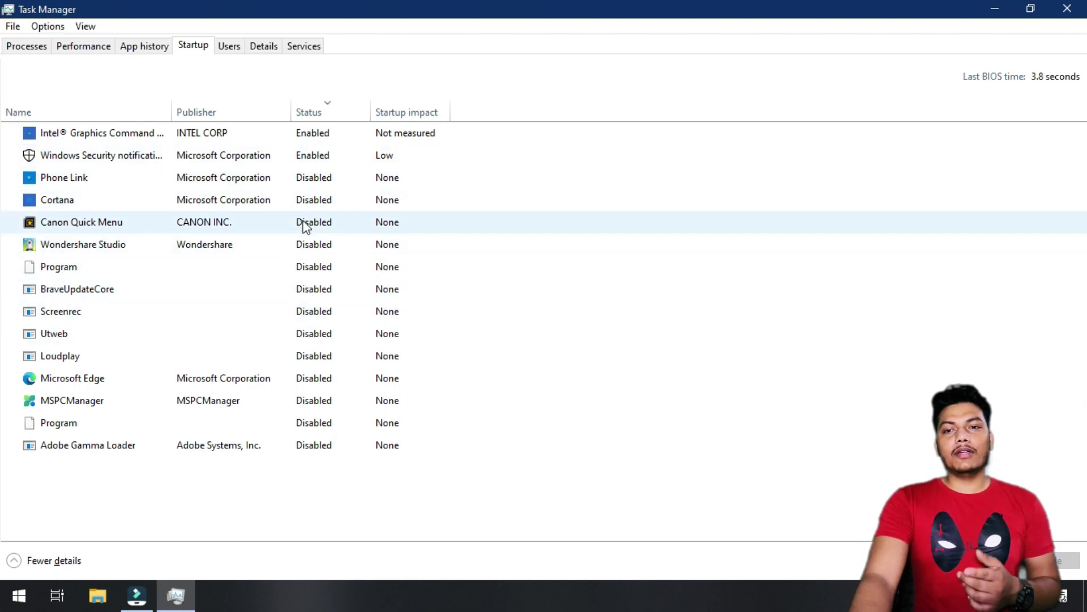
pyautogui.click(316, 141)
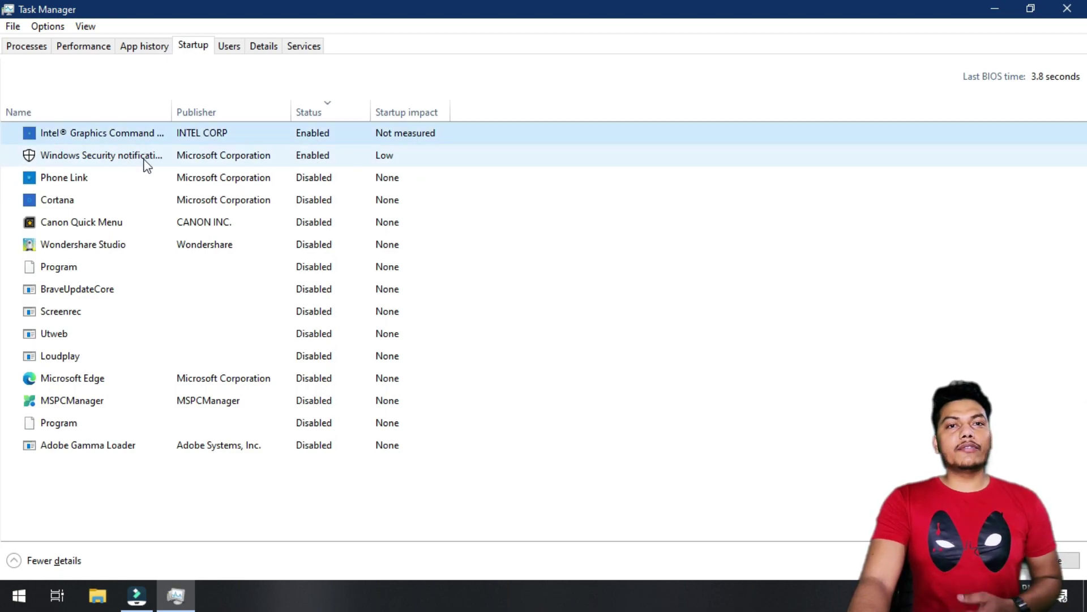
pyautogui.click(144, 161)
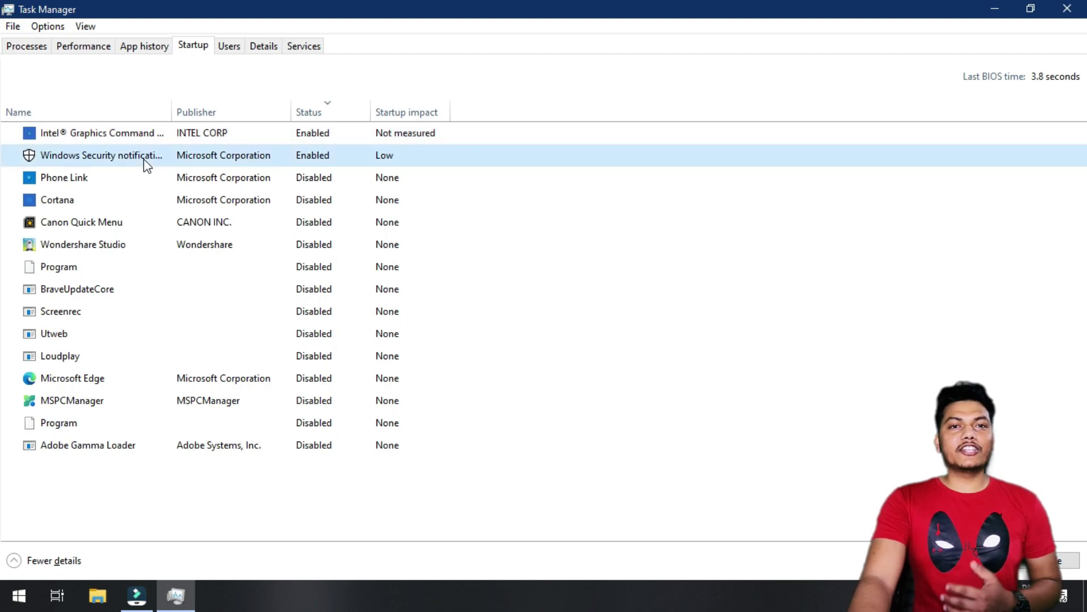